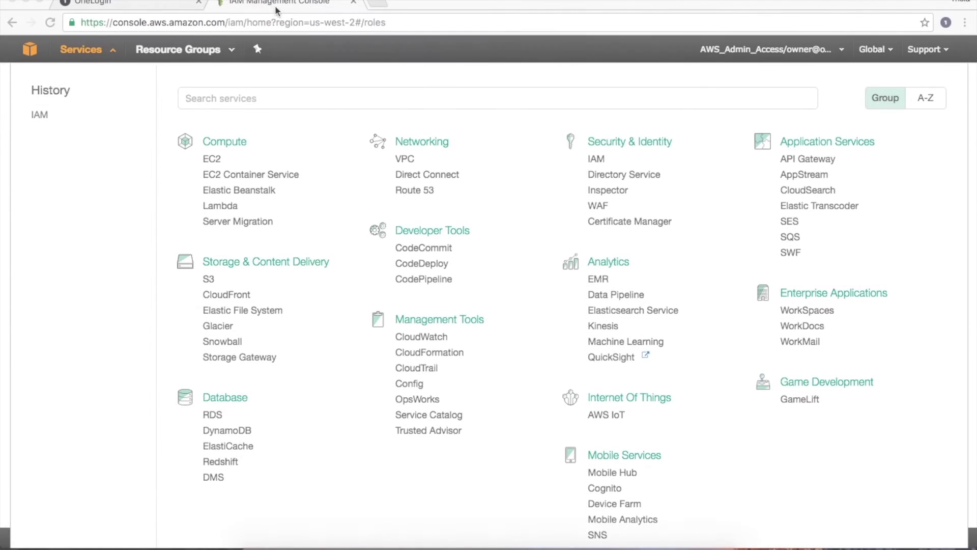
Return to the AWS console and show the IAM Roles list of 18 roles from the top.
left_click(277, 10)
left_click(150, 6)
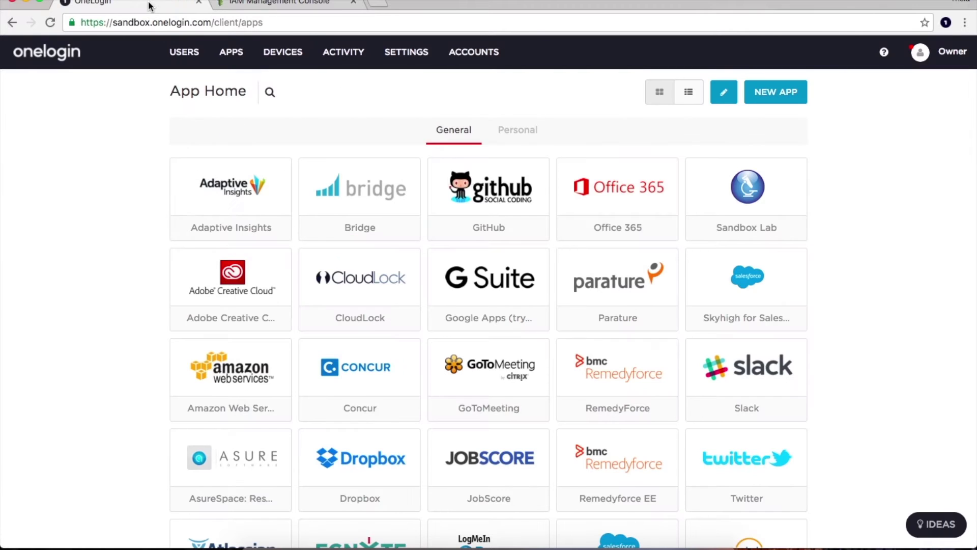
left_click(243, 6)
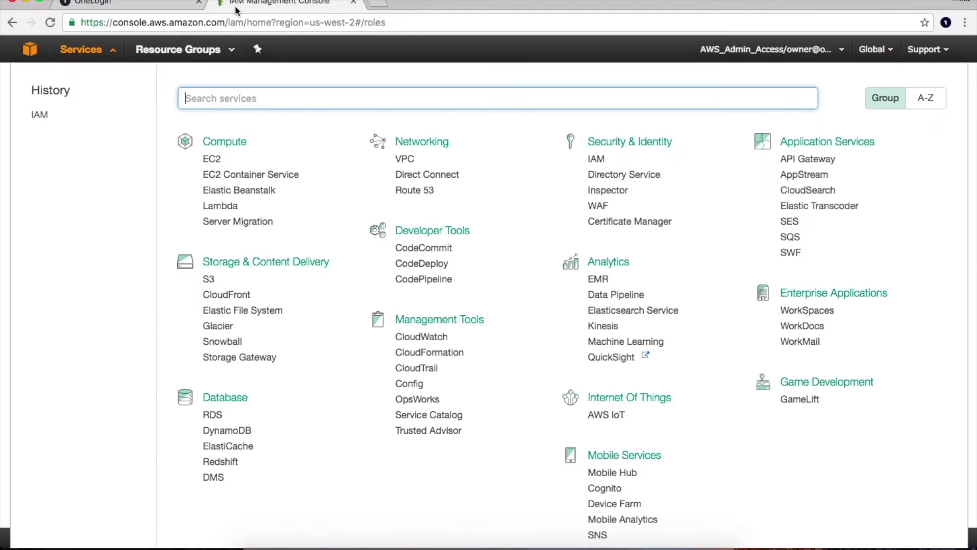
left_click(97, 49)
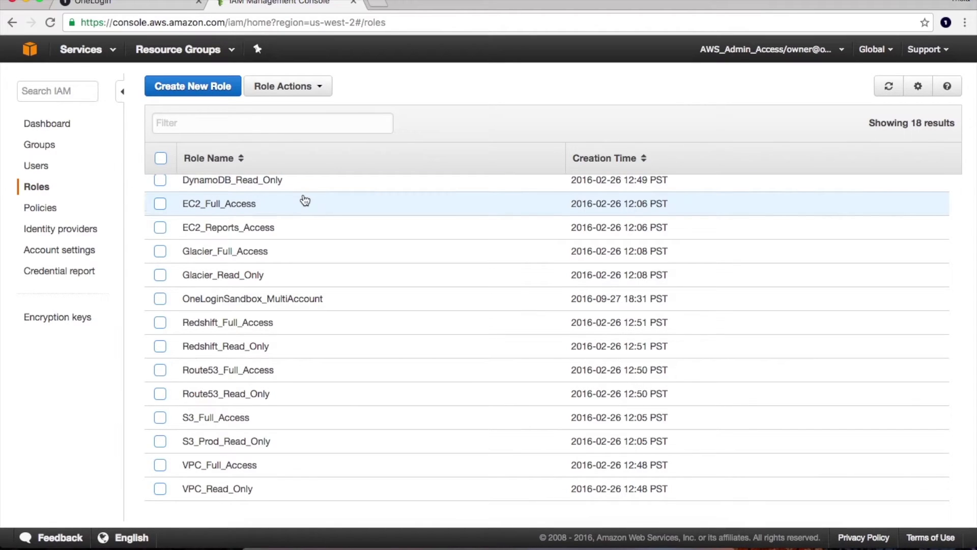
scroll(305, 200, "up", 3)
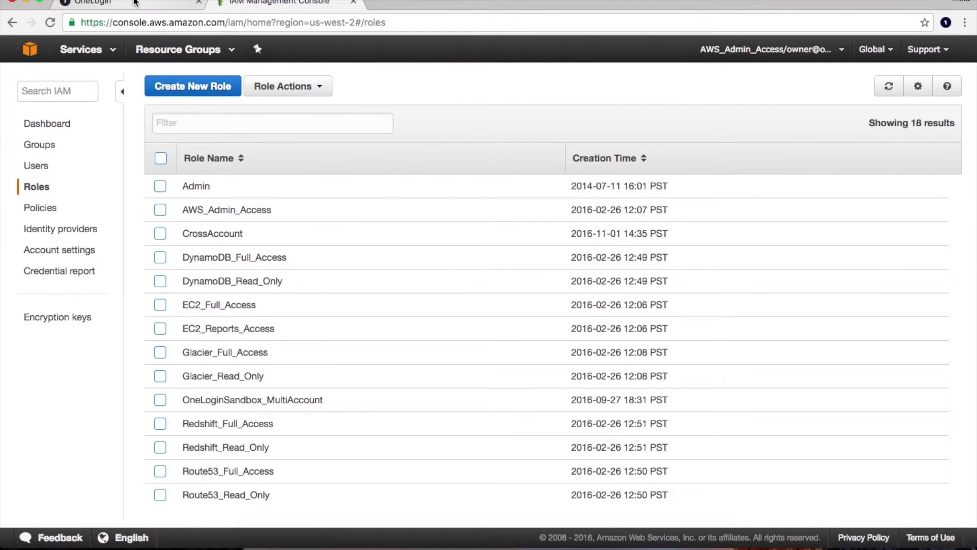
Open the Amazon Web Services (AWS) Multi Account app from OneLogin's Company Apps list.
left_click(135, 3)
mouse_move(229, 51)
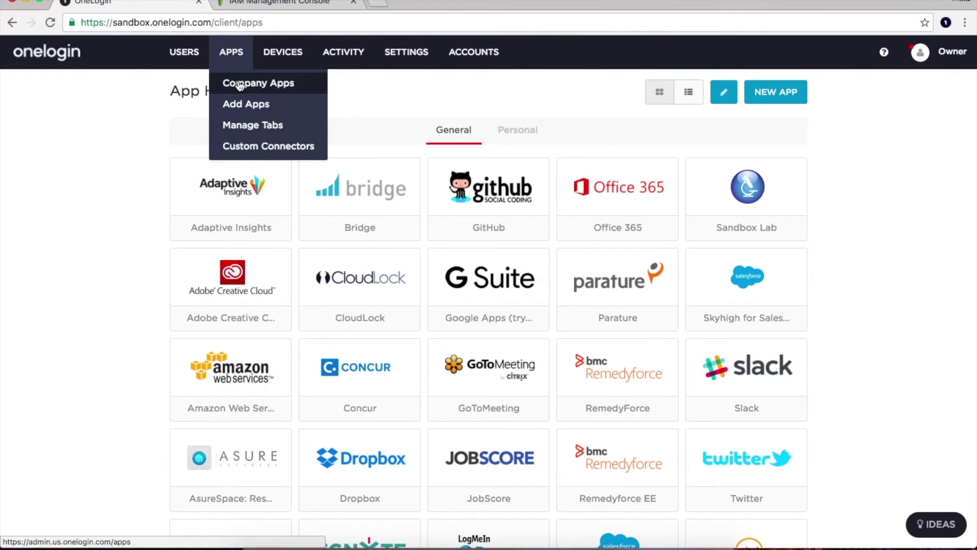
left_click(240, 81)
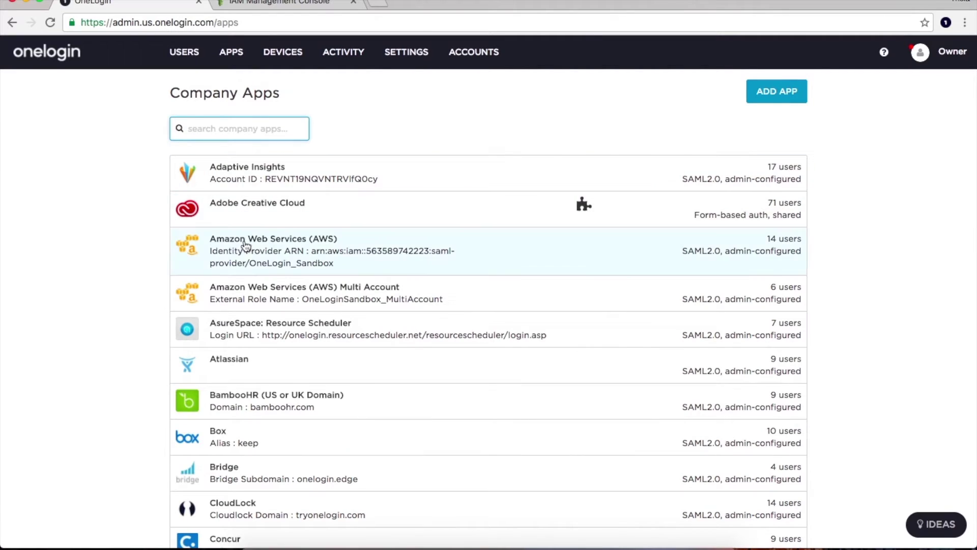
left_click(247, 290)
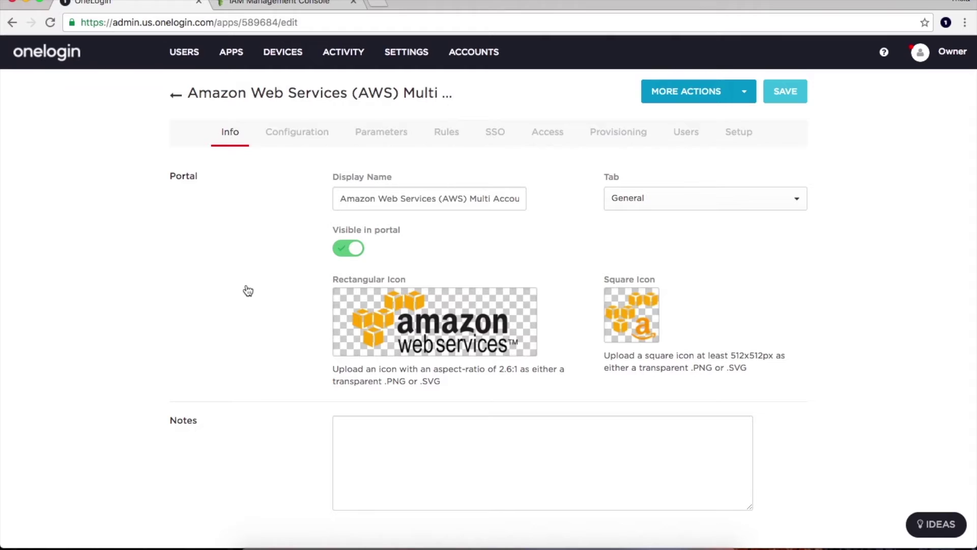
Review the app's External Role Name, External ID, two SAML provider ARNs and enabled API Connection.
left_click(292, 134)
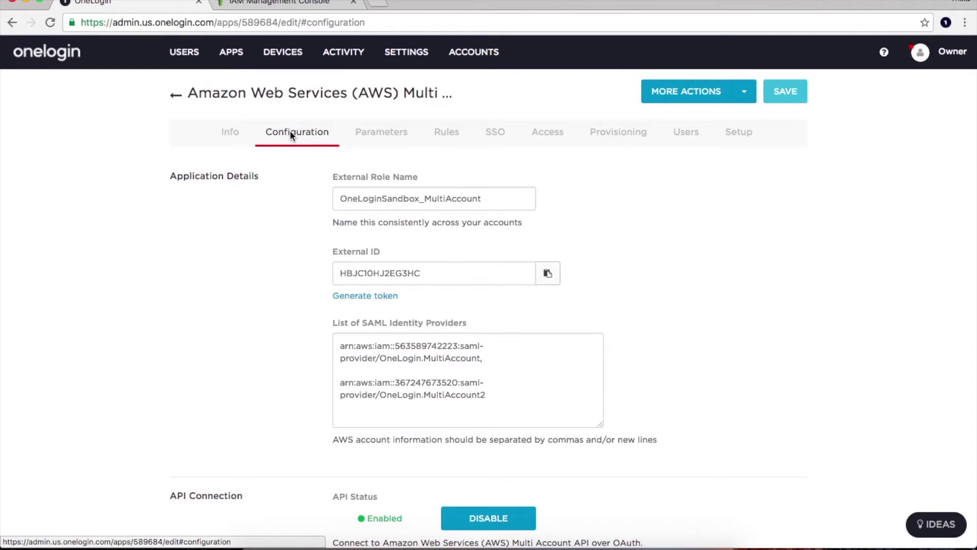
left_click(359, 198)
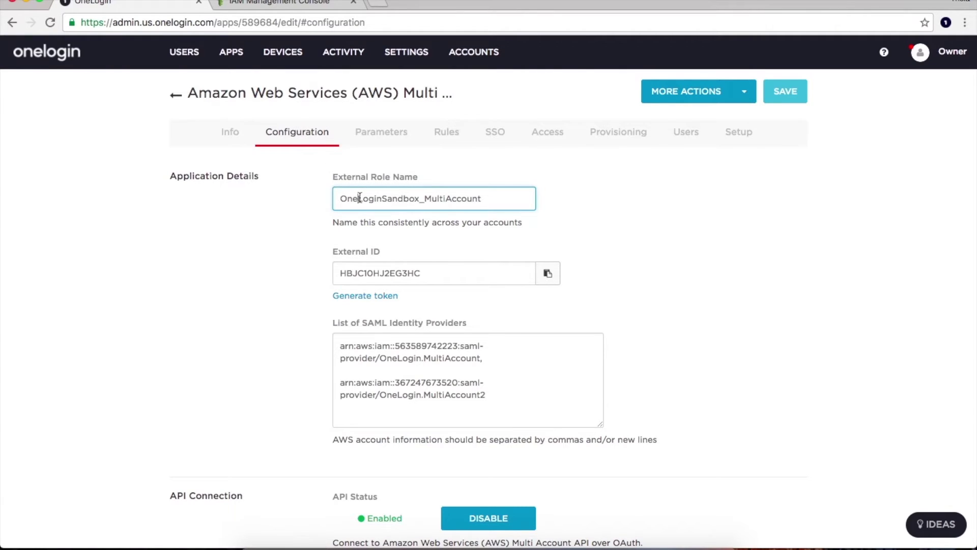
left_click(446, 272)
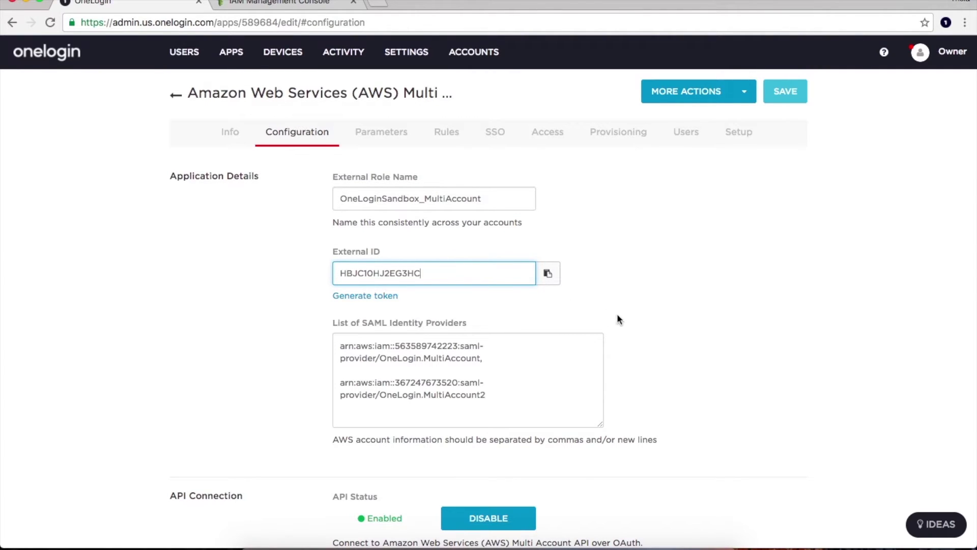
scroll(630, 322, "down", 1)
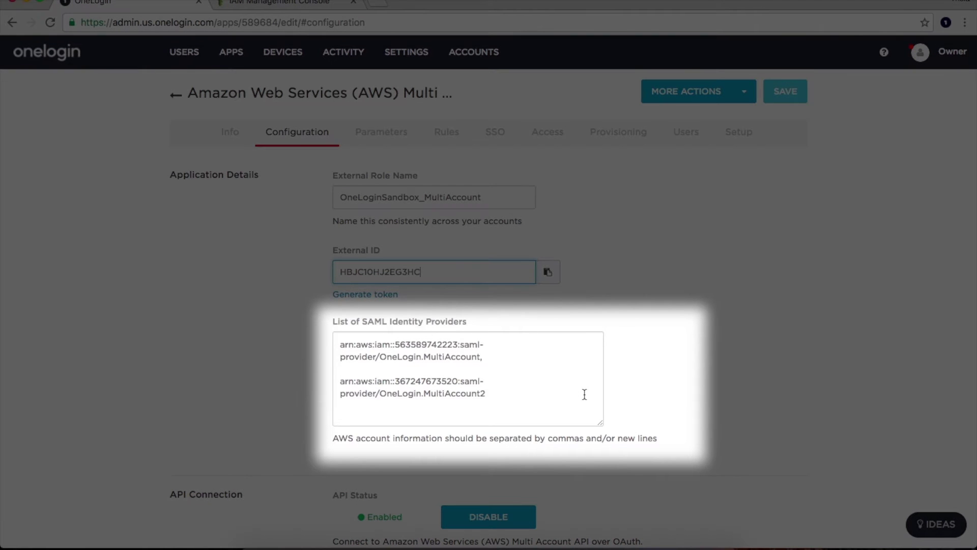
left_click(503, 393)
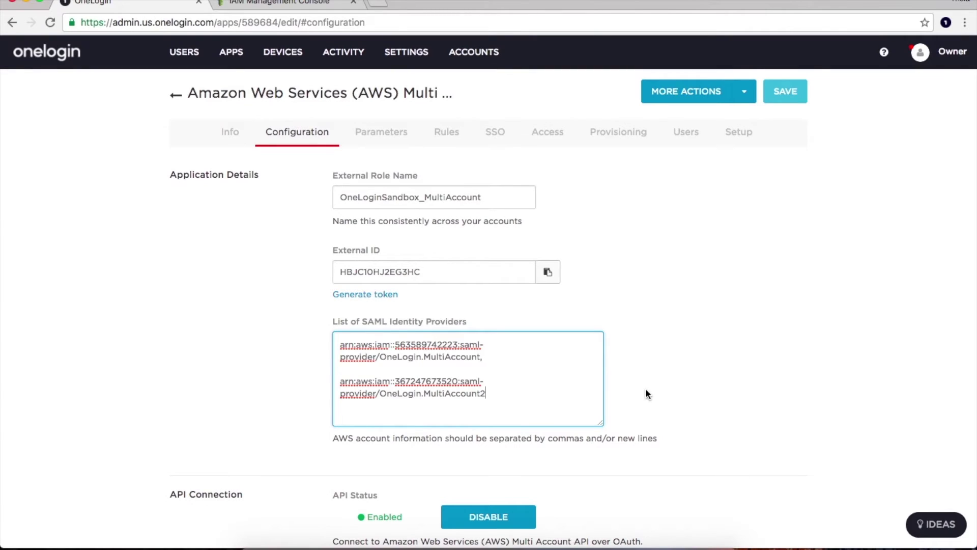
scroll(645, 390, "down", 3)
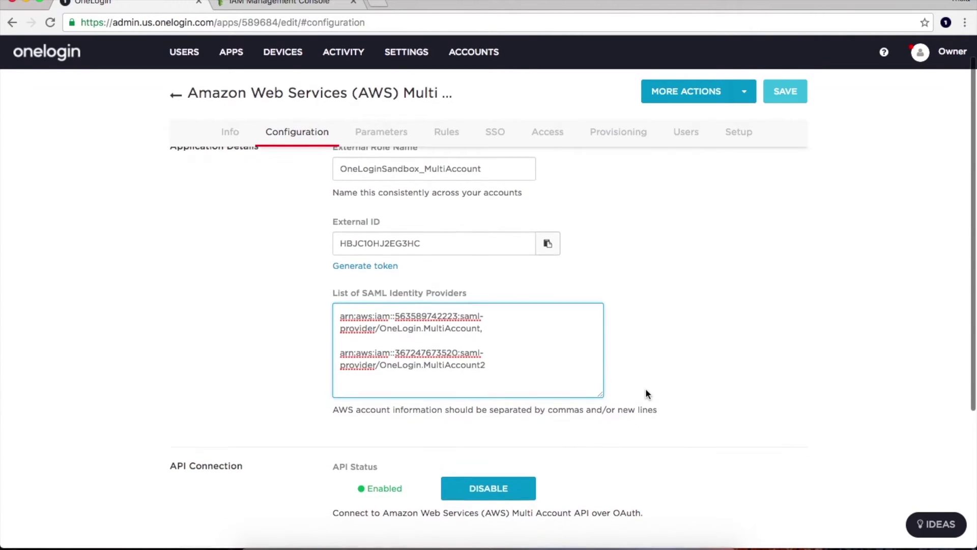
scroll(645, 393, "down", 3)
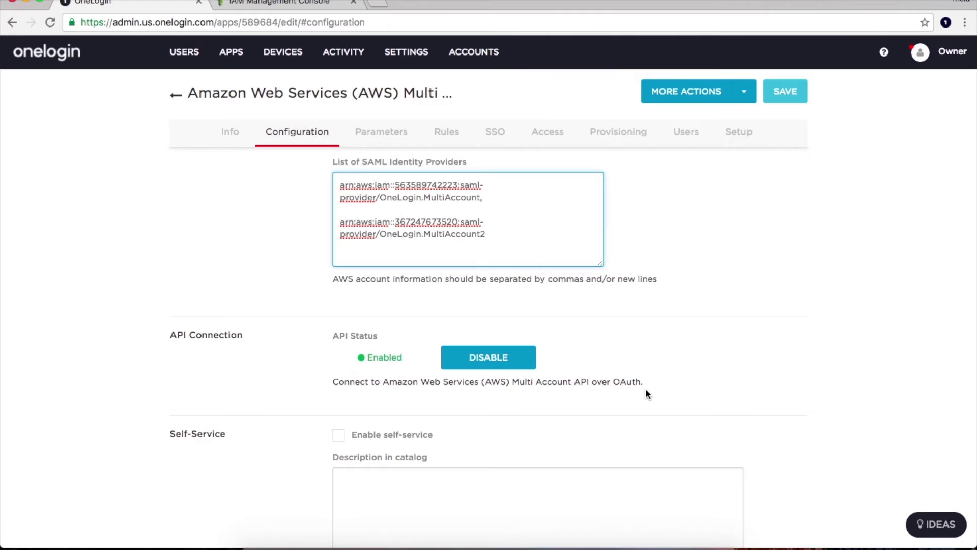
Inspect the app's Role parameter settings without changing them.
left_click(396, 140)
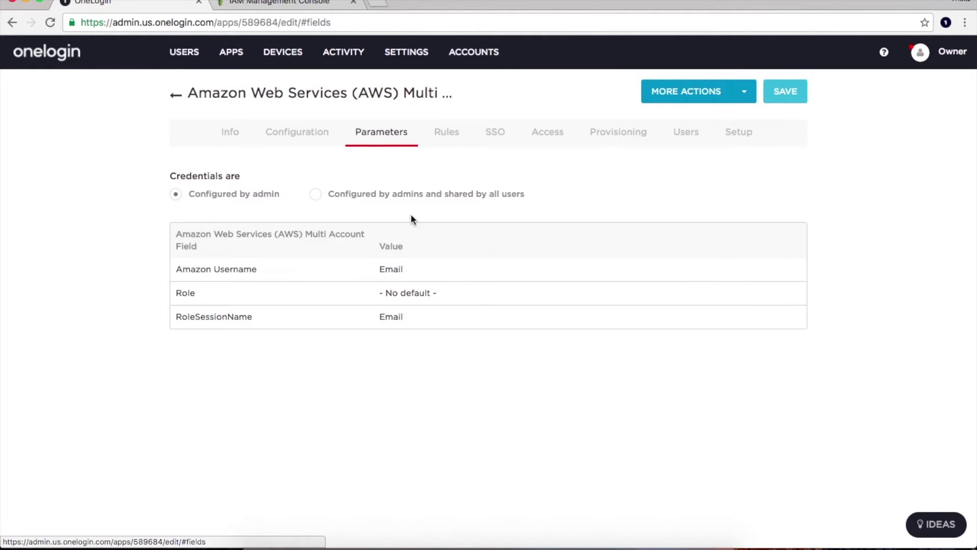
left_click(429, 294)
scroll(427, 285, "down", 5)
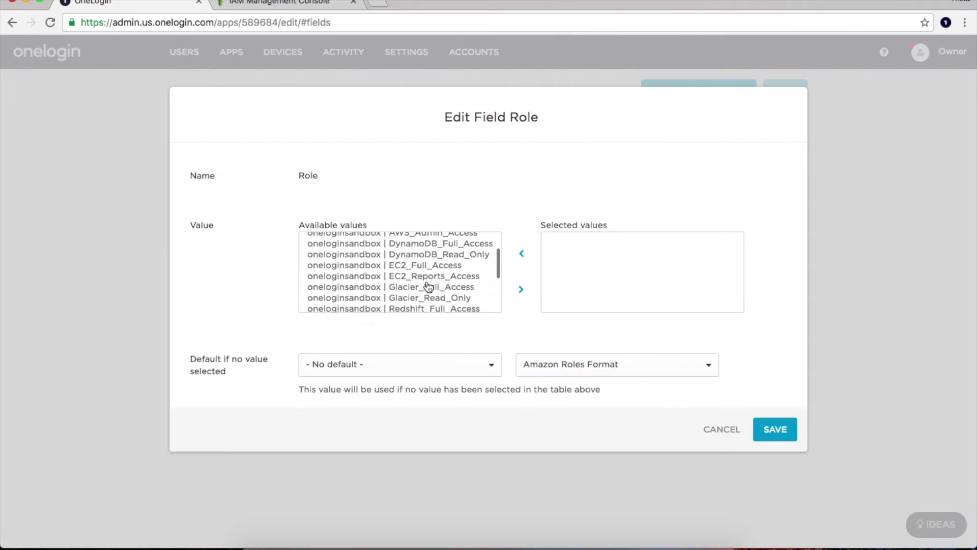
scroll(428, 285, "up", 6)
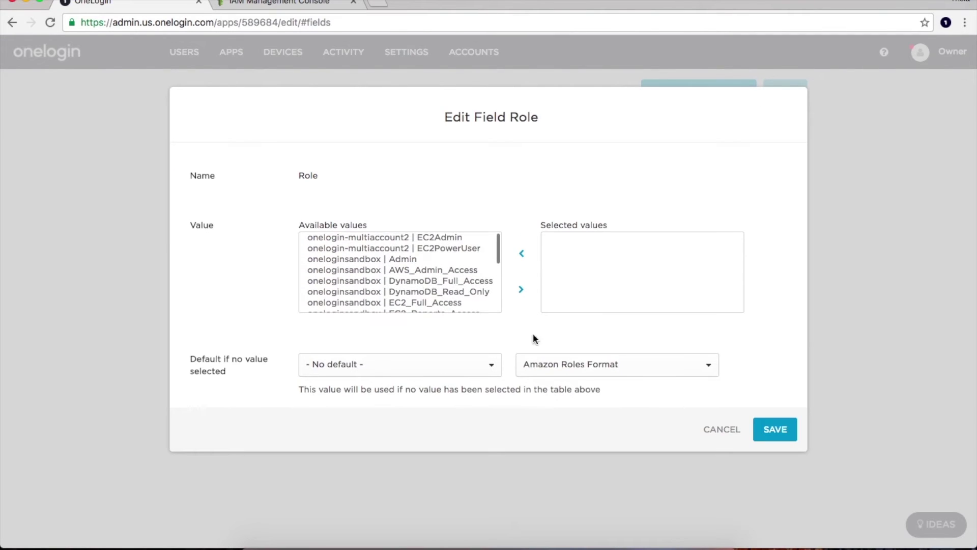
left_click(716, 429)
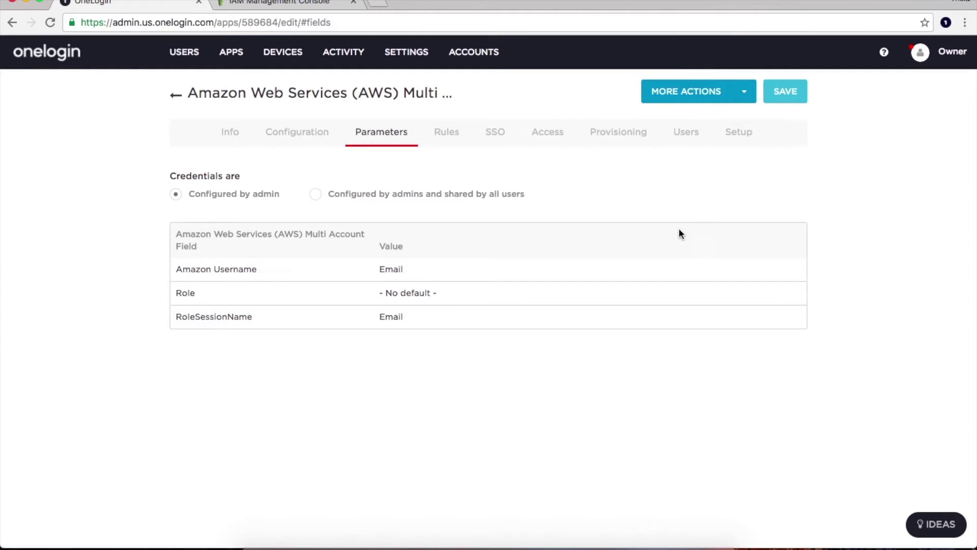
Check one assigned user's login roles in the app's Users list, leaving them unchanged.
left_click(681, 134)
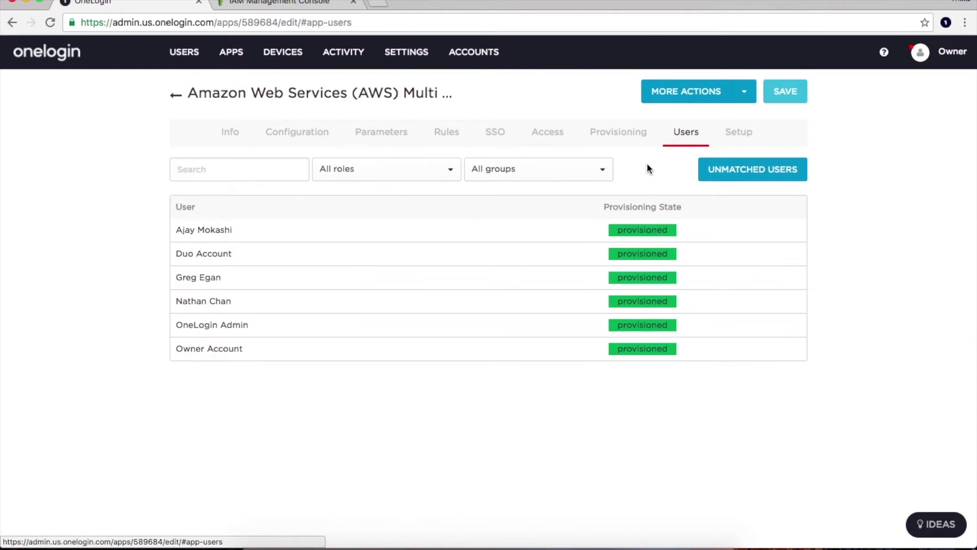
left_click(584, 301)
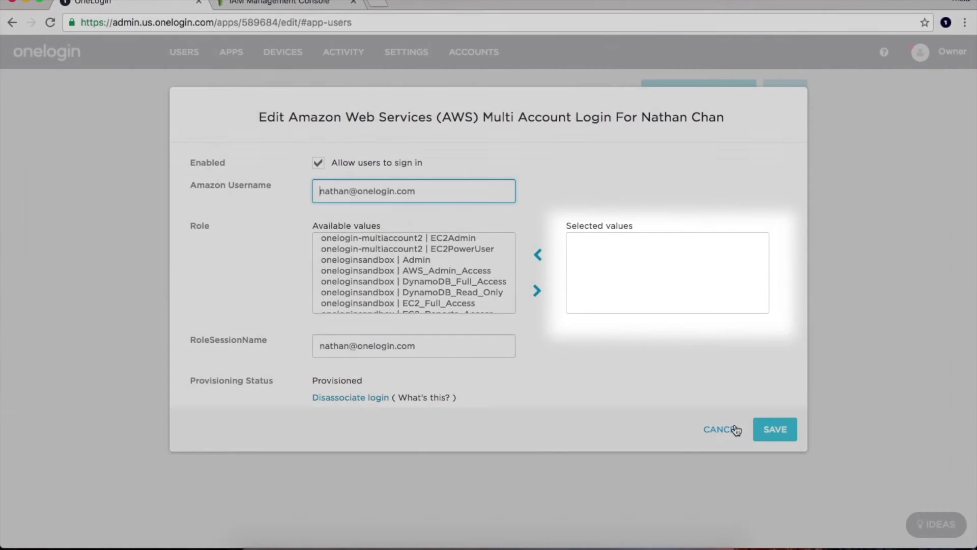
left_click(733, 429)
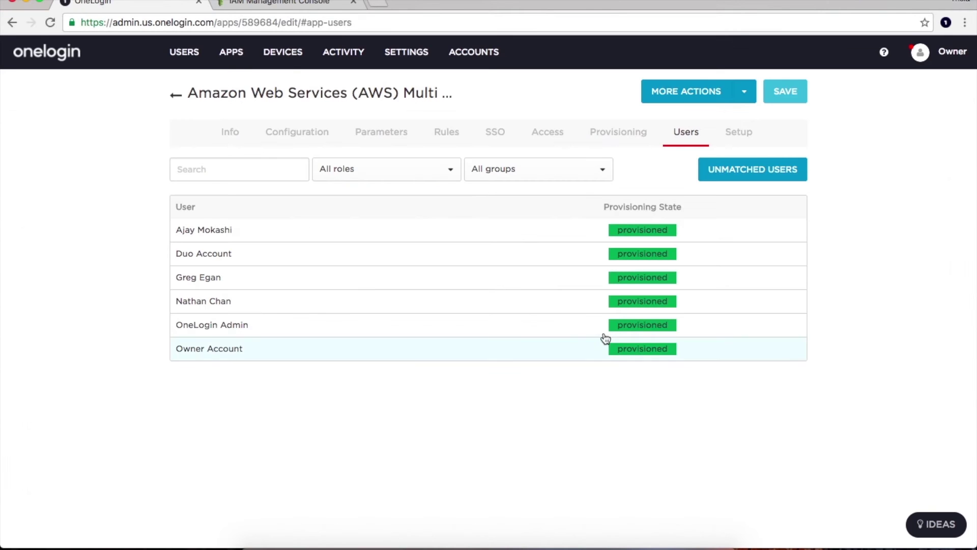
Start a new mapping rule named Web Developers.
left_click(456, 136)
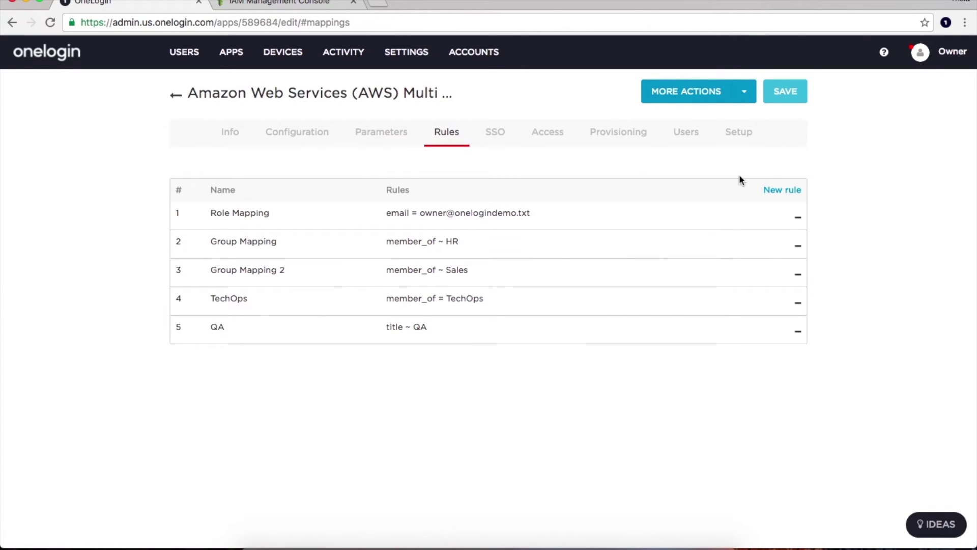
left_click(764, 188)
type("Web Developers")
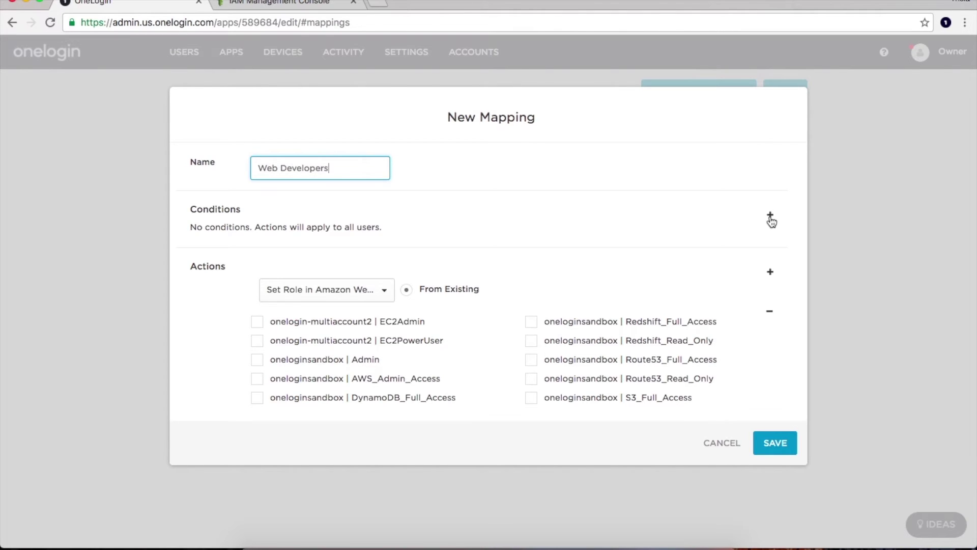
Add the condition MemberOf contains 'Web Developers' to the rule.
left_click(770, 220)
left_click(345, 235)
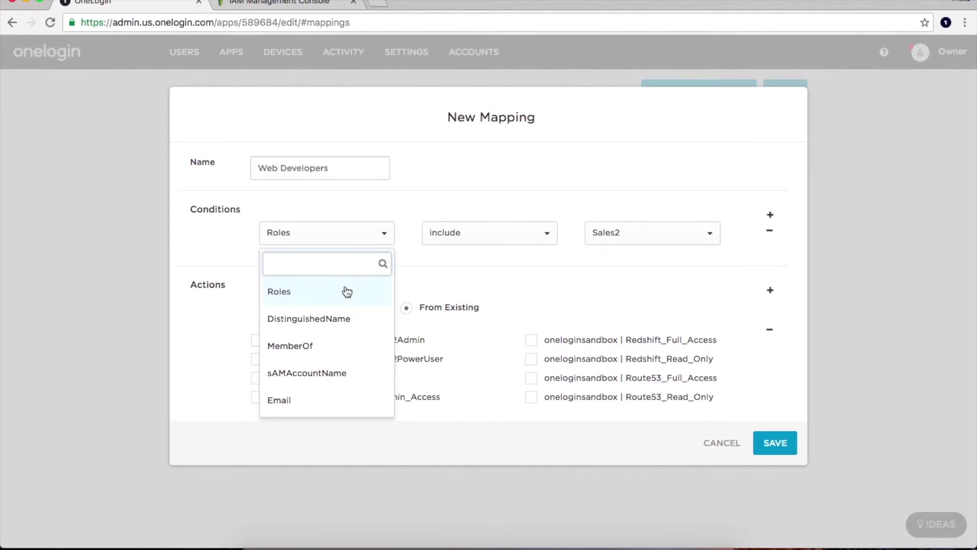
scroll(347, 292, "down", 4)
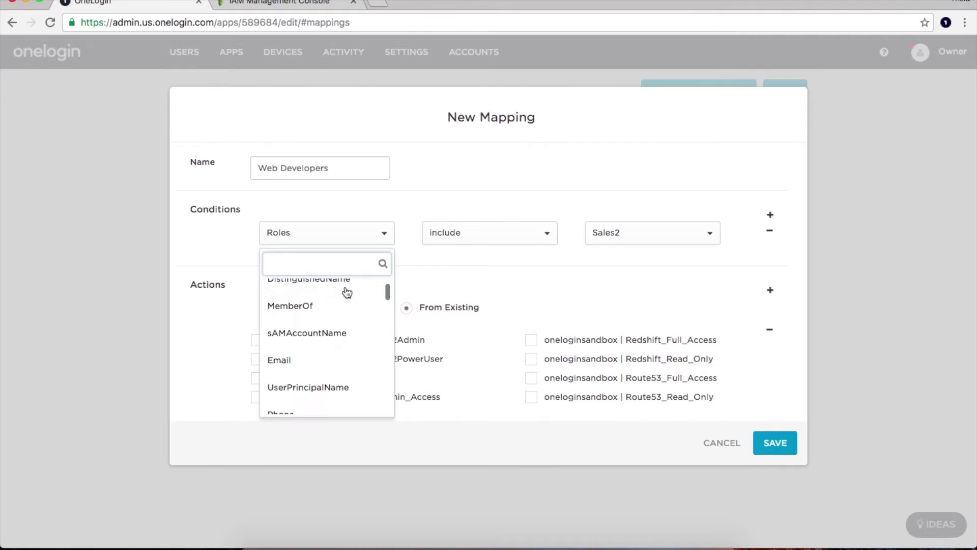
scroll(347, 292, "down", 4)
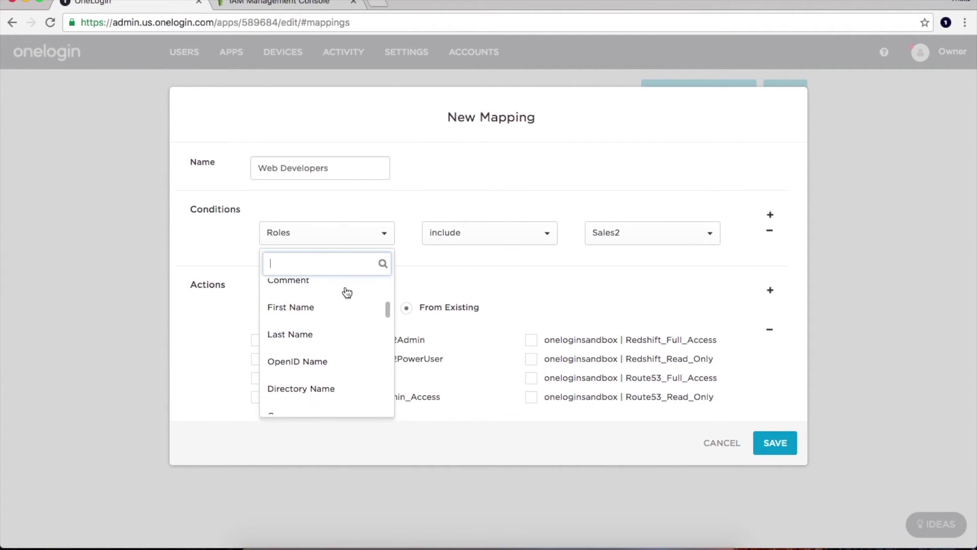
type("mem")
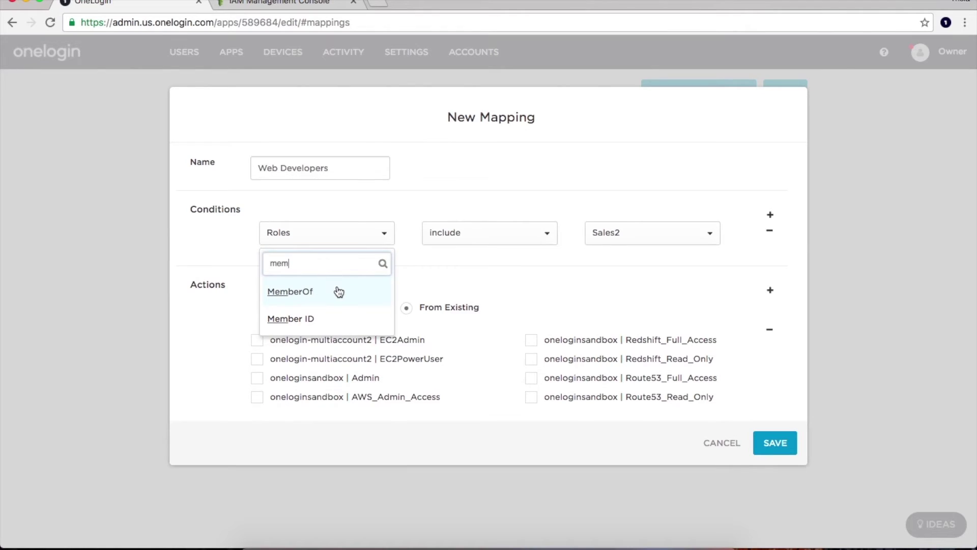
left_click(338, 291)
left_click(513, 230)
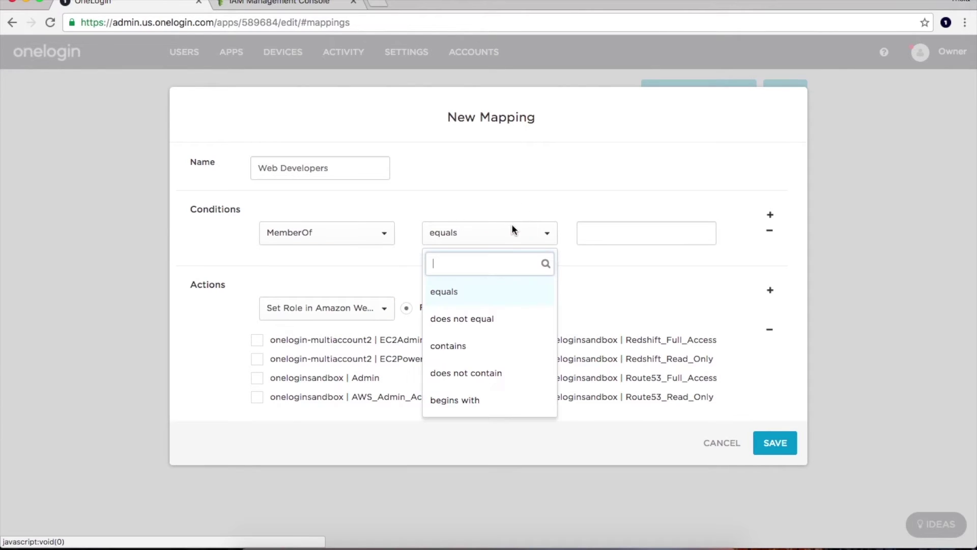
left_click(520, 344)
left_click(621, 234)
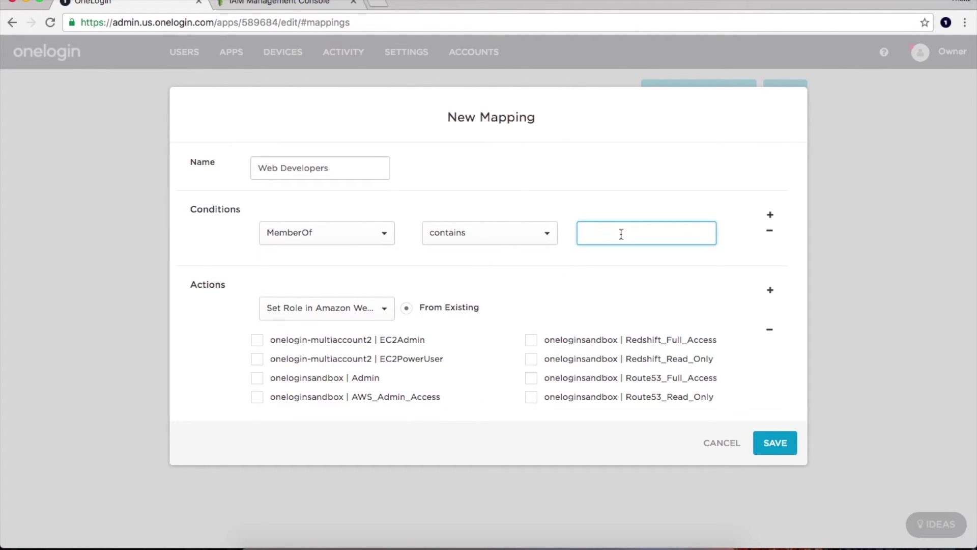
type("Web Developers")
Grant EC2PowerUser, DynamoDB_Full_Access, EC2_Full_Access, Route53_Read_Only and Redshift_Full_Access, then save the rule.
scroll(783, 316, "down", 3)
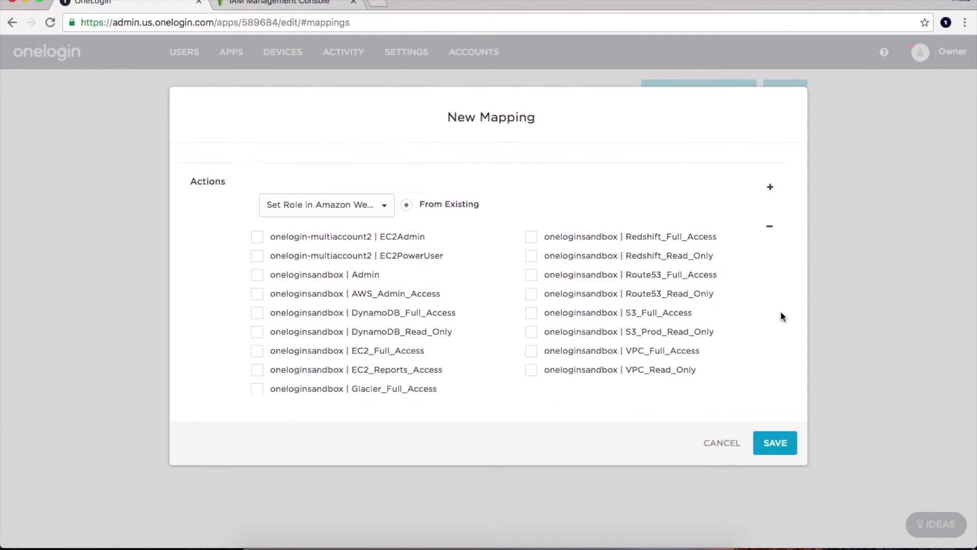
left_click(263, 257)
left_click(258, 313)
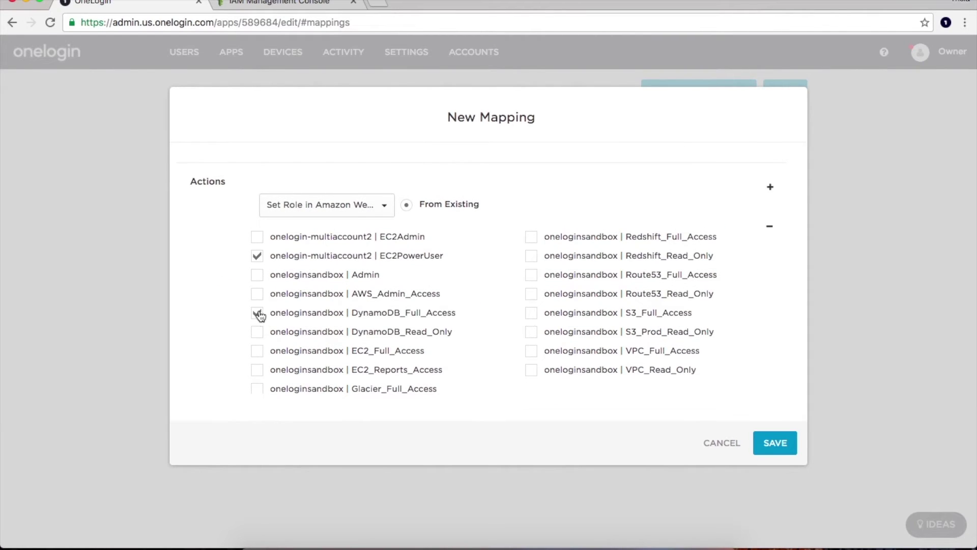
left_click(257, 352)
left_click(534, 294)
left_click(532, 238)
left_click(782, 444)
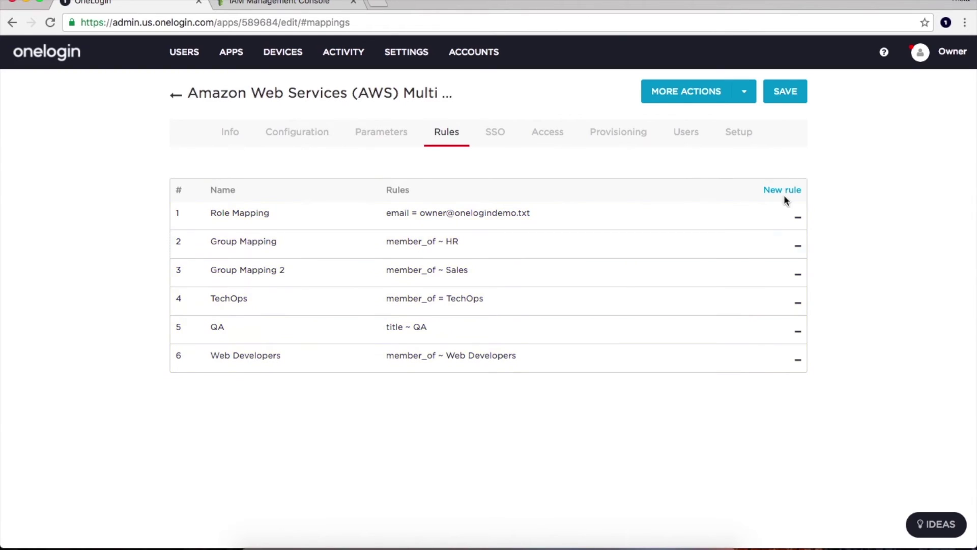
Open a user's login settings showing EC2PowerUser, DynamoDB_Full_Access, EC2_Full_Access, Redshift_Full_Access and Route53_Read_Only.
left_click(685, 132)
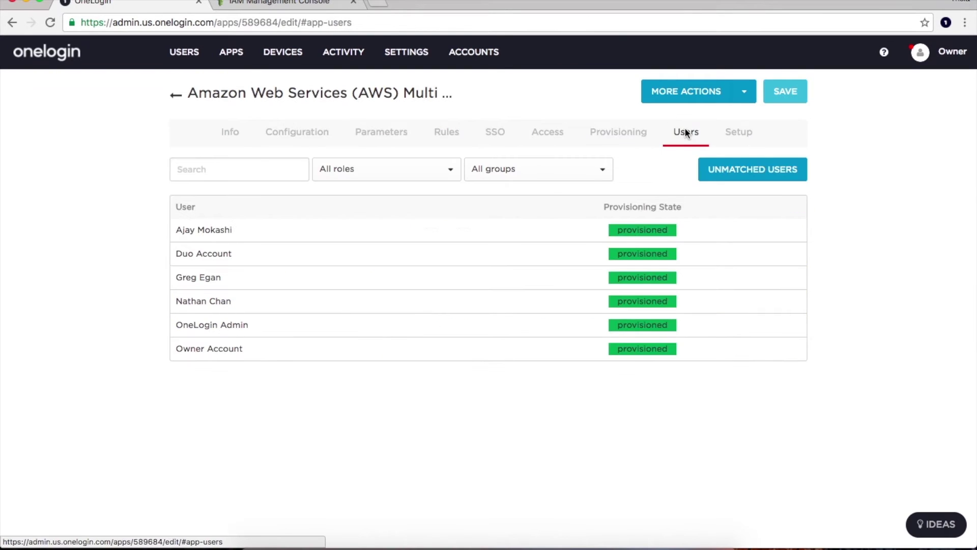
left_click(513, 309)
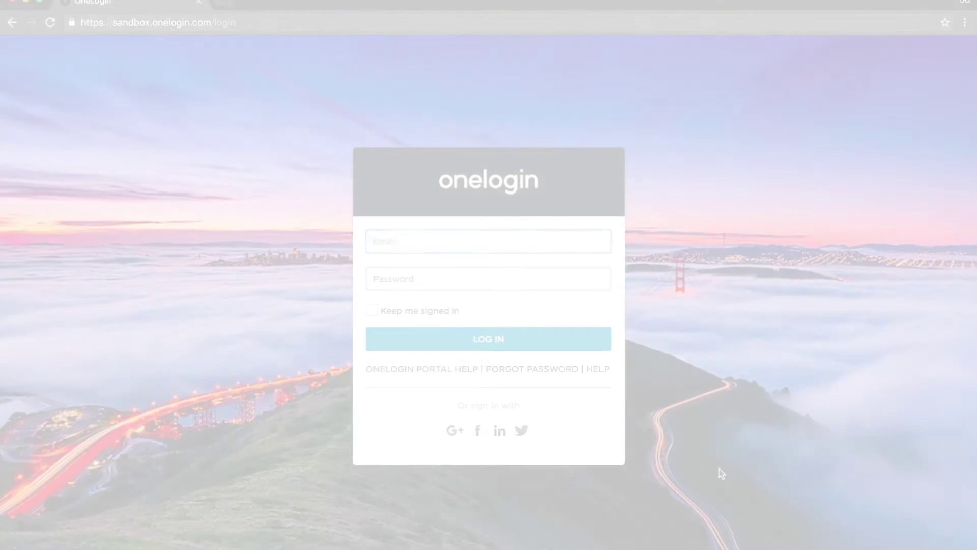
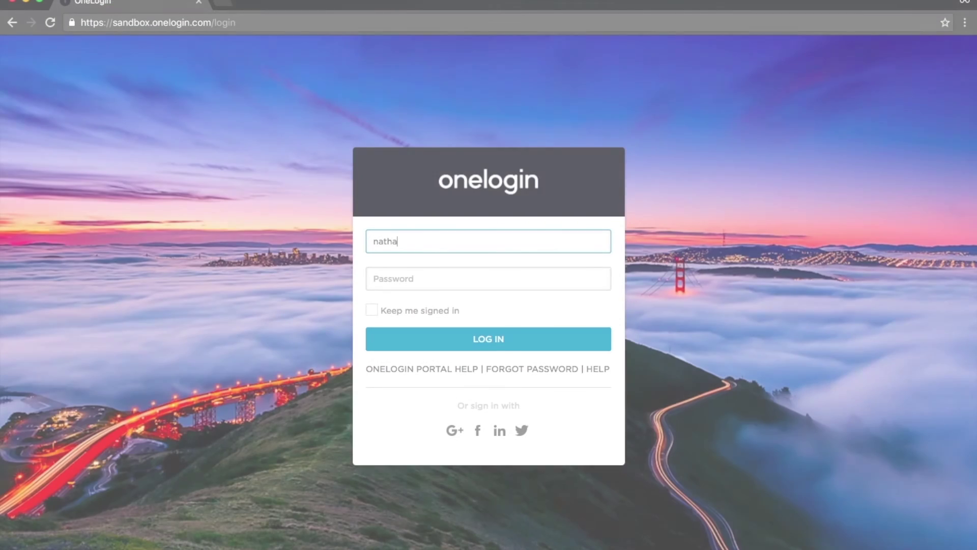
Sign in to the OneLogin portal with the developer's username and password.
key("Tab")
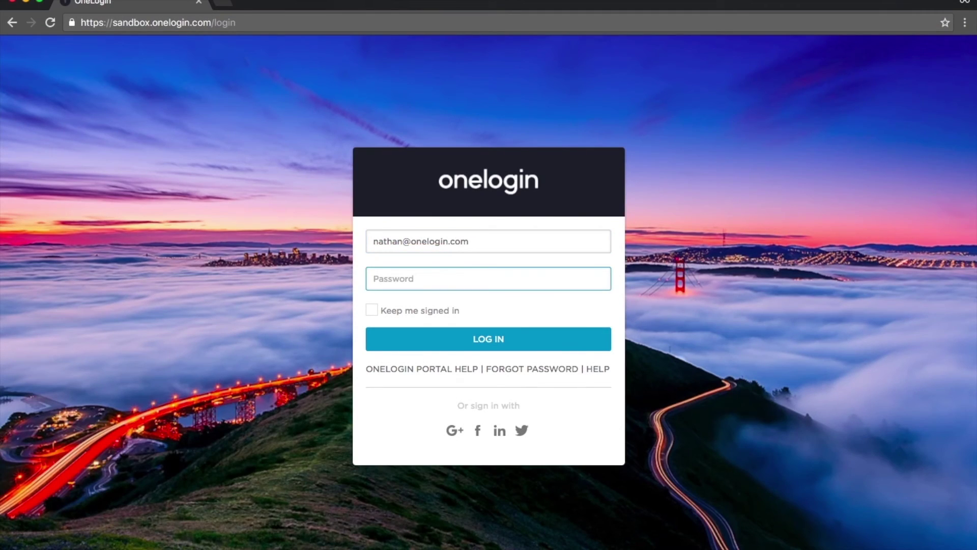
type("••••")
left_click(508, 338)
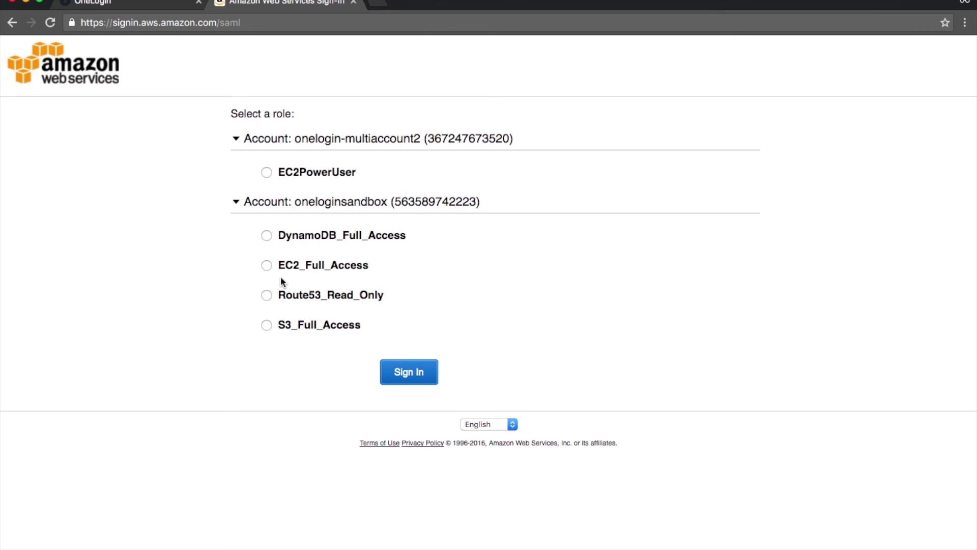
Sign in to AWS under the EC2PowerUser role.
left_click(265, 173)
left_click(383, 380)
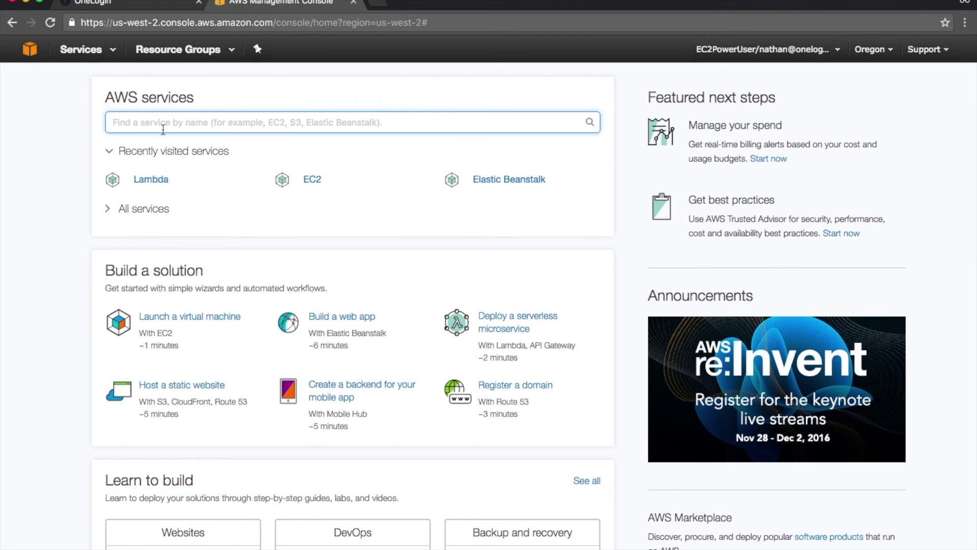
Open EC2, then Lambda, which reports lambda:ListFunctions is not authorized for EC2PowerUser.
left_click(86, 59)
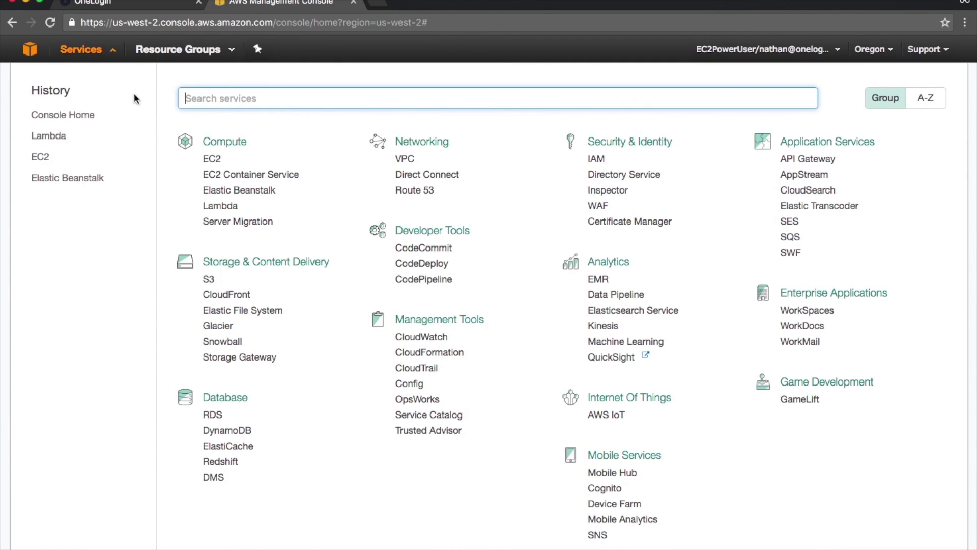
left_click(207, 160)
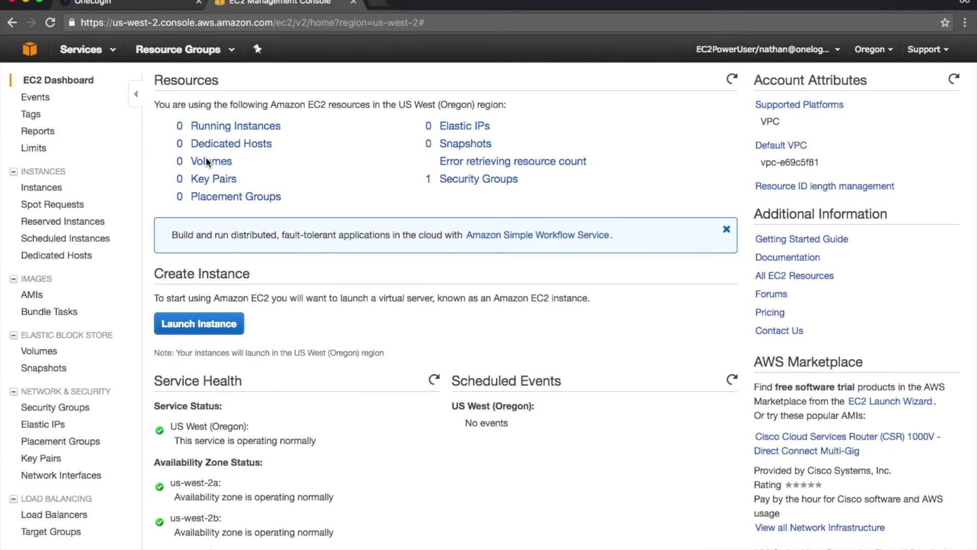
left_click(89, 53)
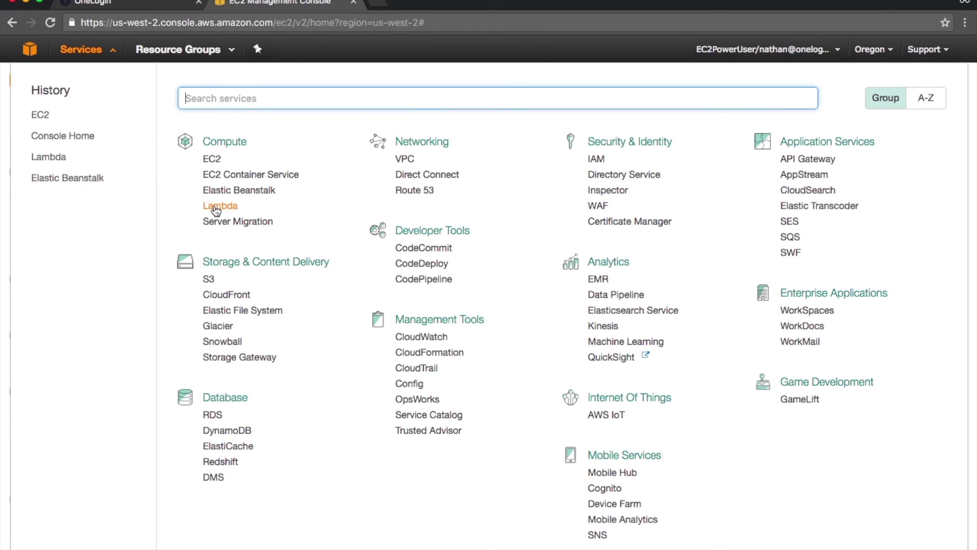
left_click(216, 206)
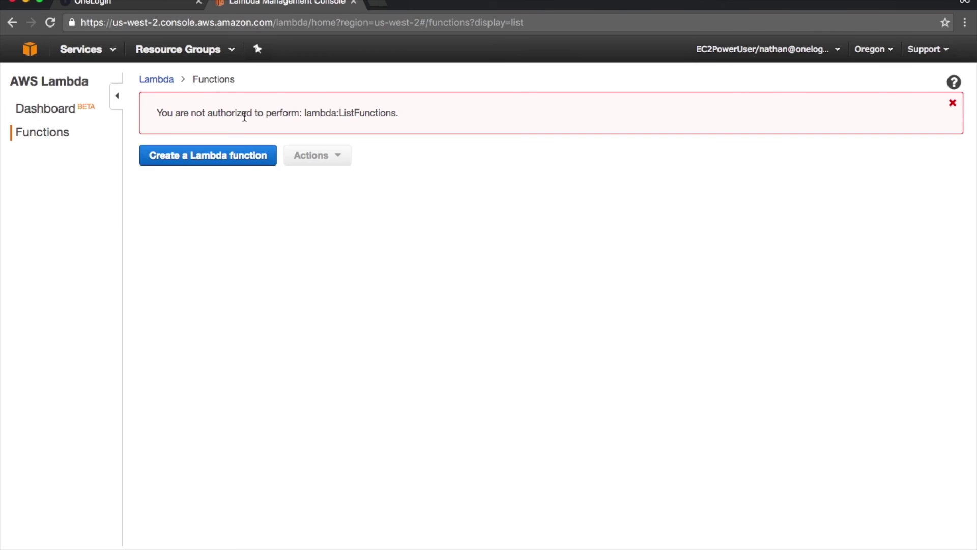
Switch back to the OneLogin portal tab.
left_click(136, 6)
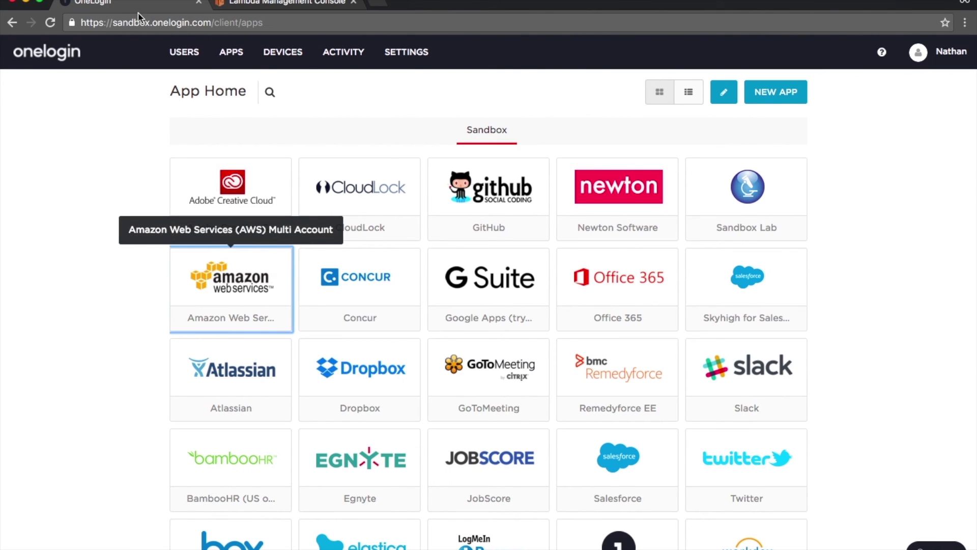